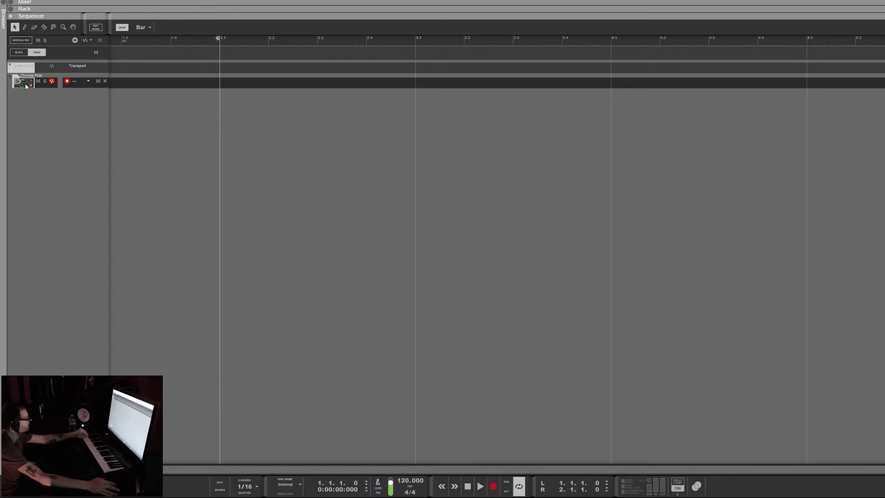
- Draw a one-bar clip at bar 1 and add three more note lanes to Chrome Pole
left_click(129, 88)
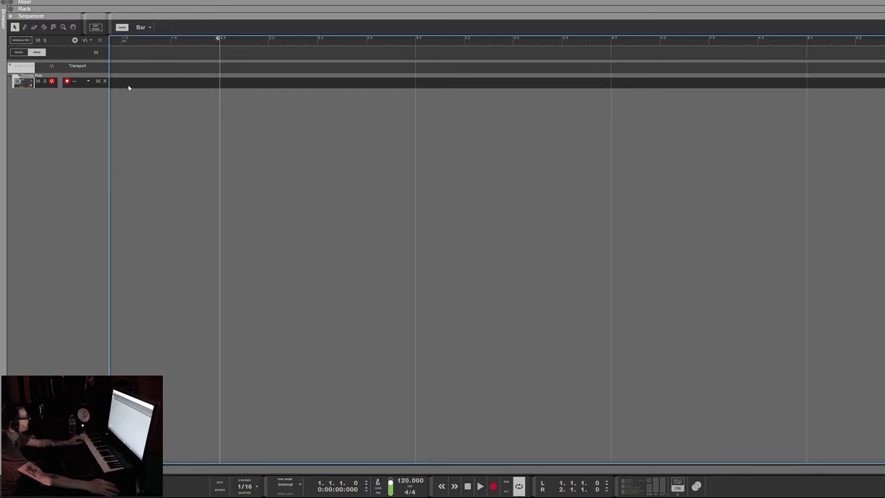
double_click(128, 88)
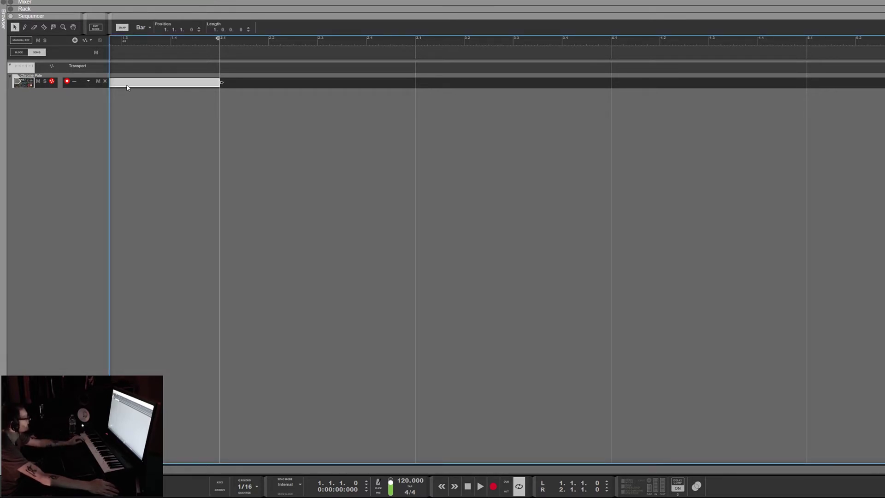
left_click(75, 40)
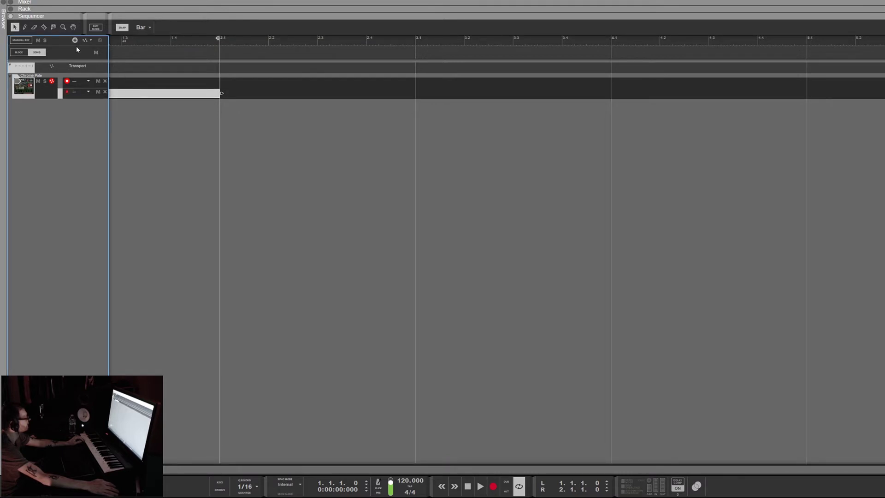
left_click(75, 40)
left_click(75, 40)
left_click(75, 40)
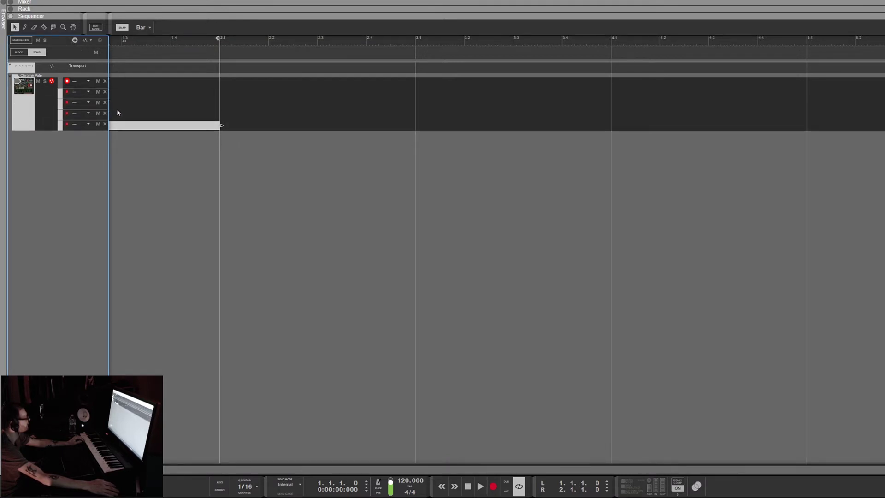
- Draw one-bar clips in lanes 4, 3, 2 and 1, and mute the bottom lane
double_click(118, 111)
double_click(122, 105)
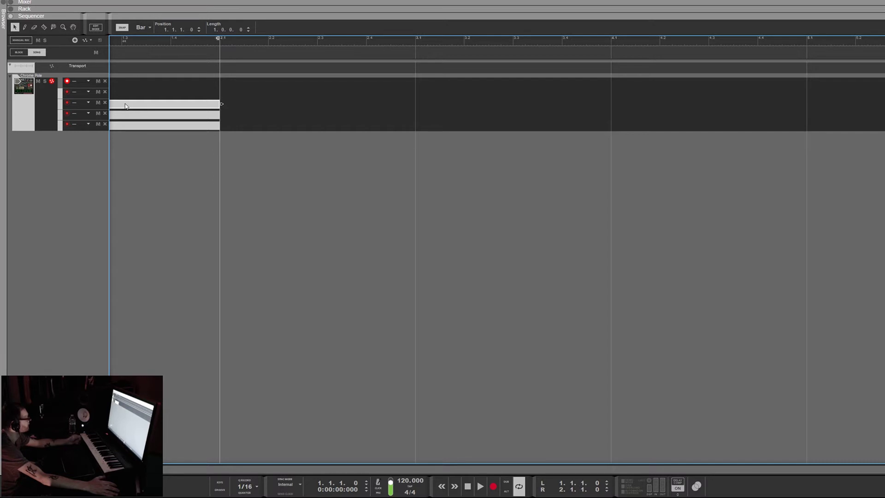
left_click(98, 123)
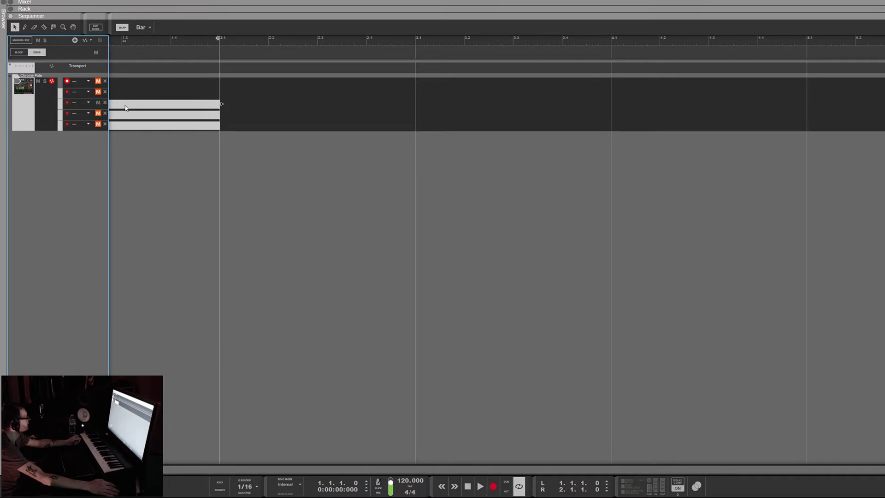
left_click(118, 94, "alt")
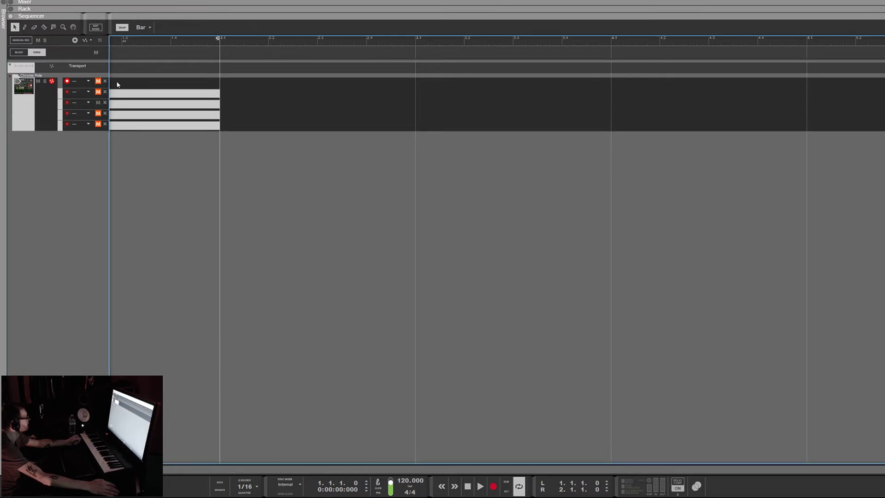
left_click(118, 83, "alt")
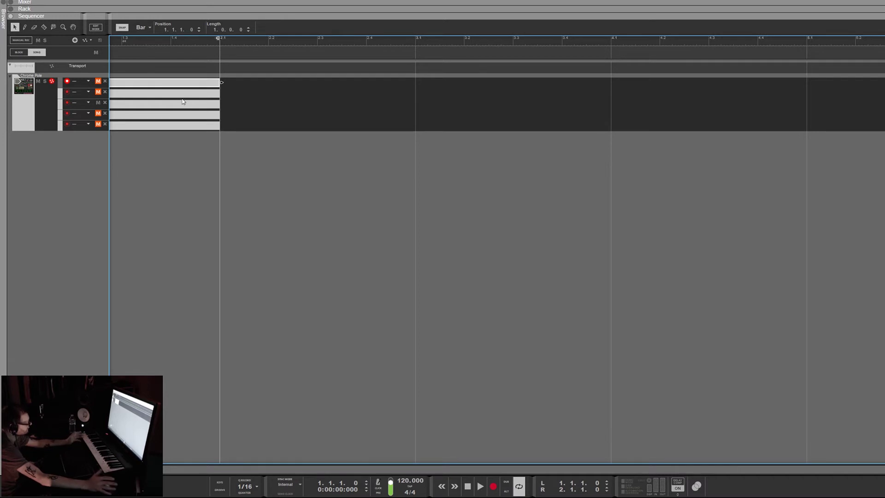
key("F8")
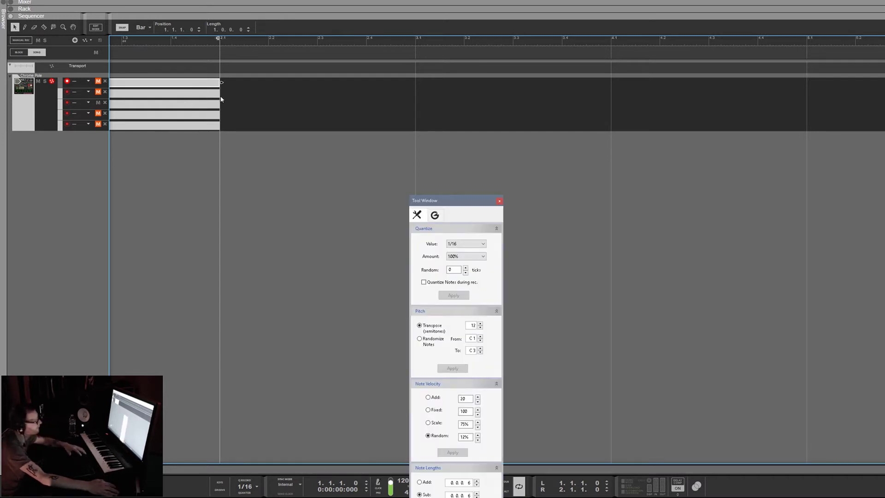
left_click_drag(420, 206, 337, 0)
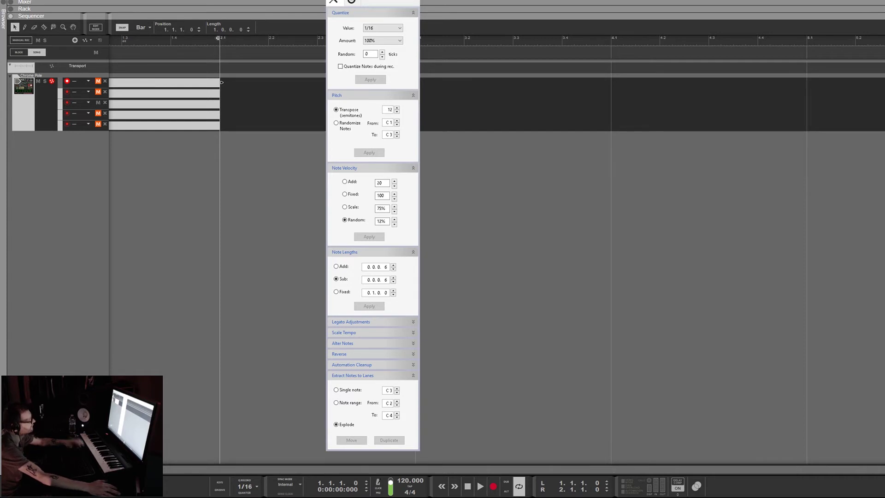
key("F8")
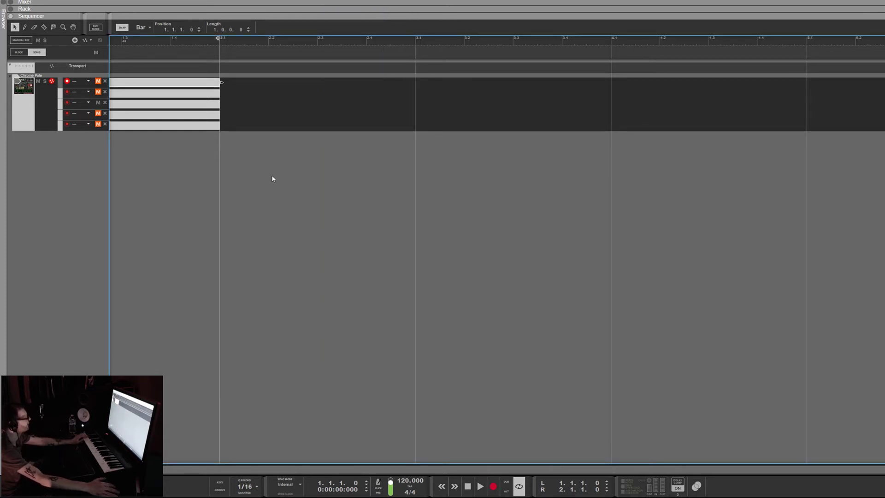
- Try the Mute tool by muting and then unmuting the second-lane clip
left_click(54, 27)
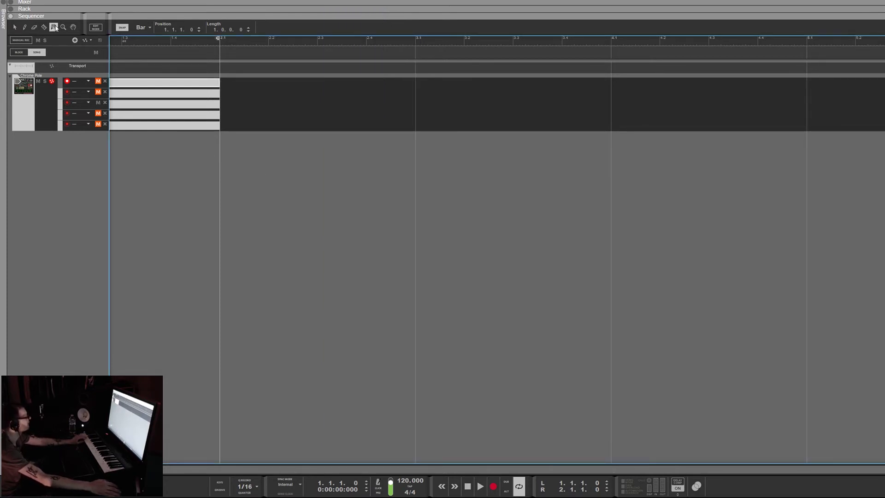
left_click(151, 91)
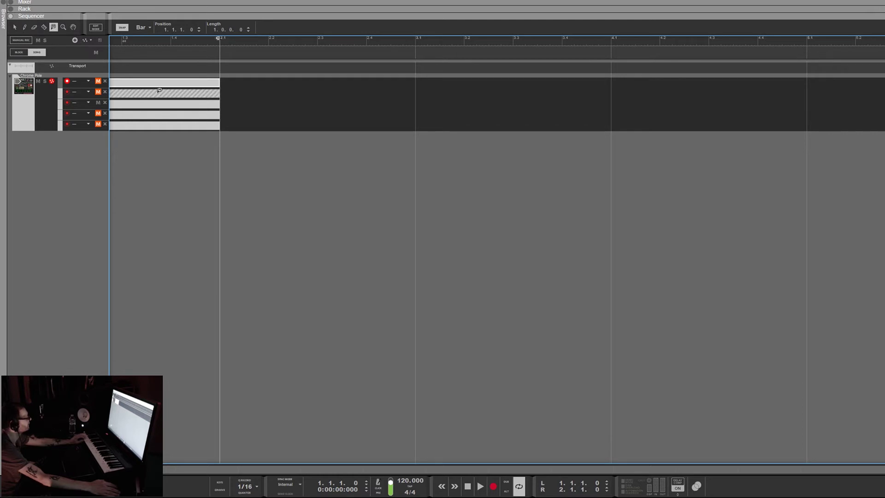
left_click(141, 91)
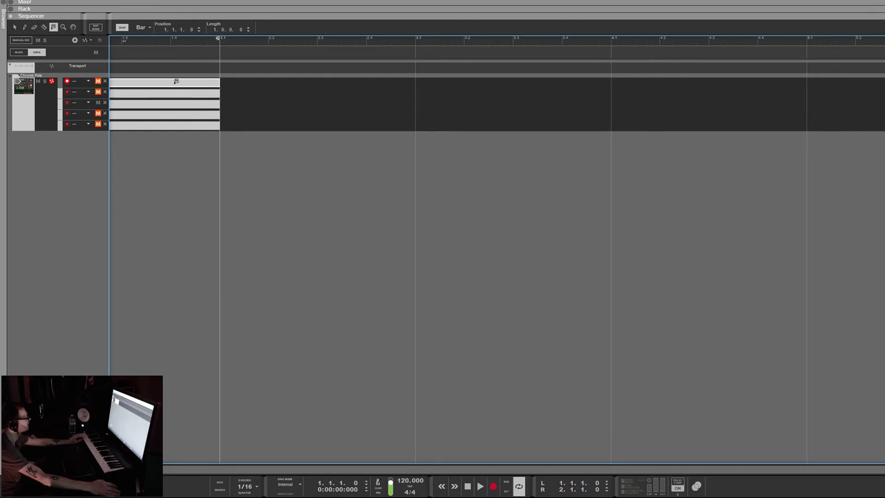
- Select all the one-bar clips and duplicate them into the following bars
left_click(15, 27)
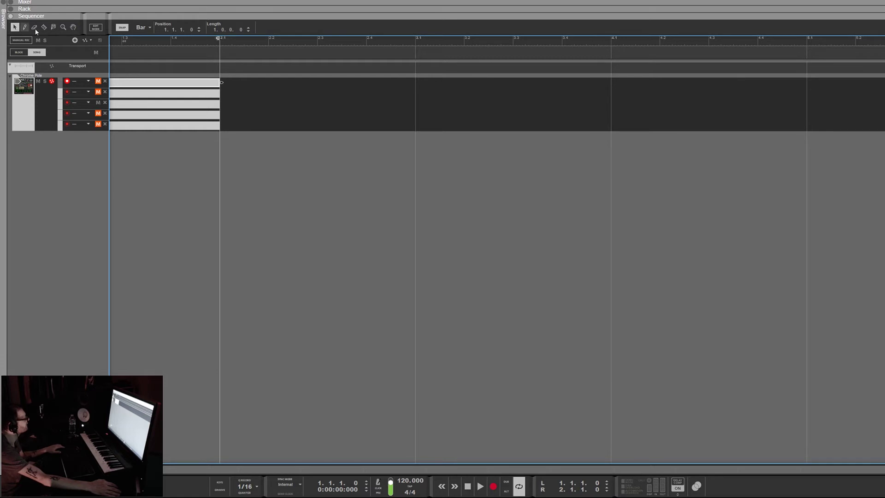
left_click_drag(133, 68, 166, 206)
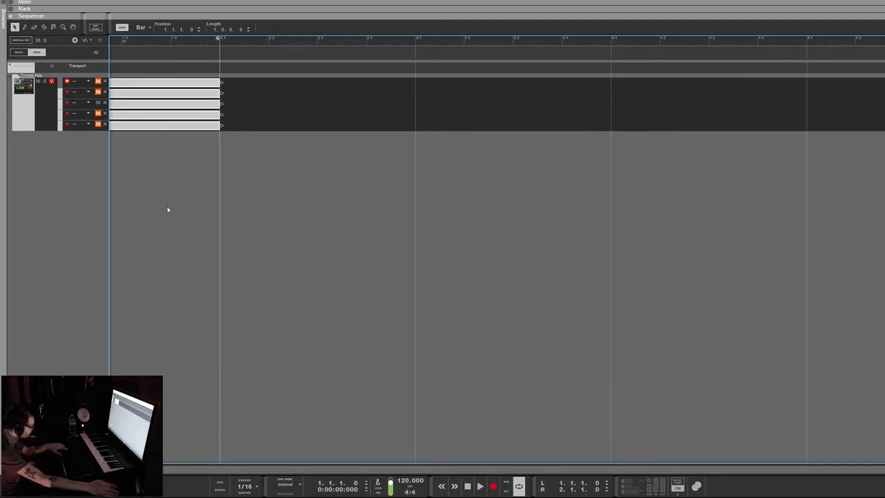
key("ctrl+d")
key("ctrl+d")
key("ctrl+d")
key("ctrl+d")
key("ctrl+d")
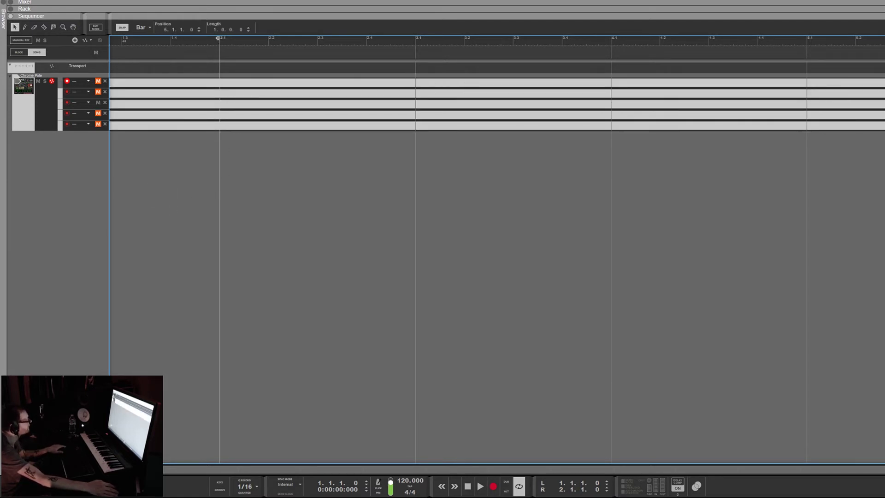
scroll(138, 88, "down", 5)
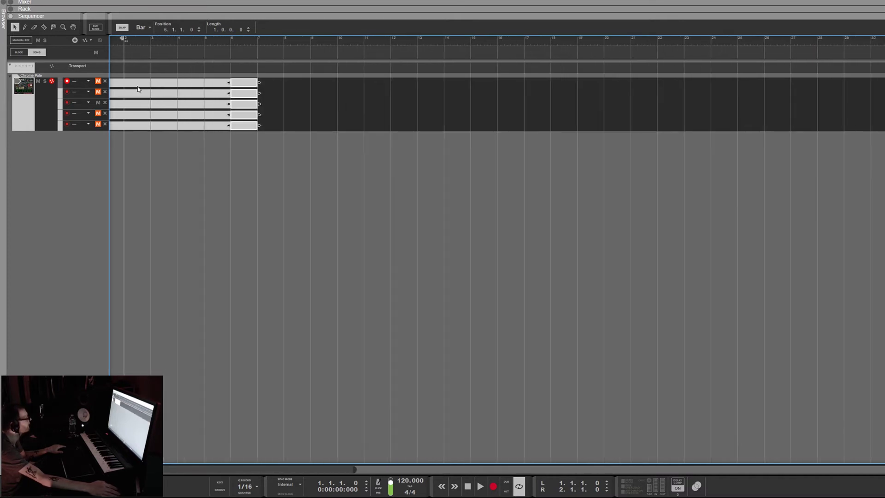
- Mute the top-lane clips in bars 3–5, the third lane's bar 2, and the fourth lane's bars 4 and 6
left_click(53, 27)
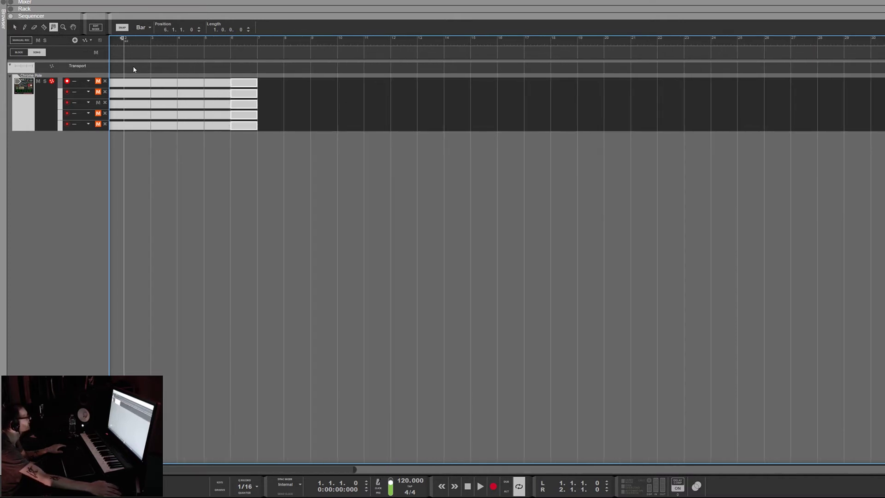
left_click(164, 82)
left_click(194, 81)
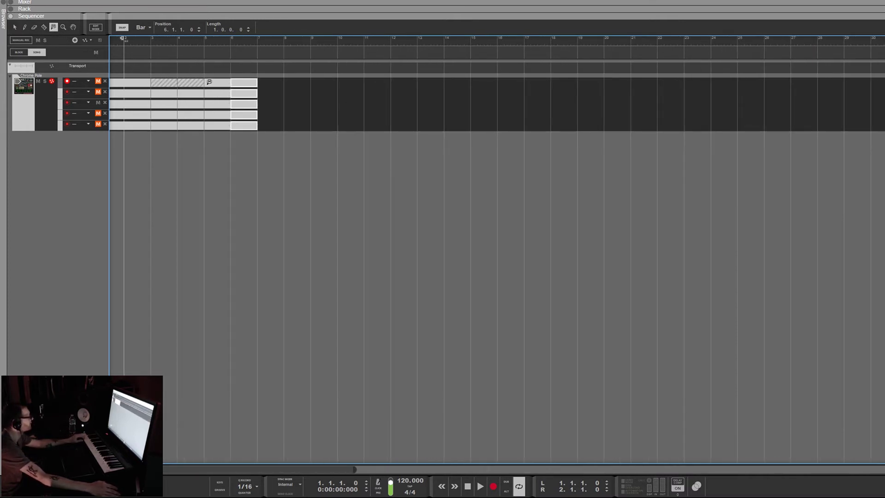
left_click(219, 81)
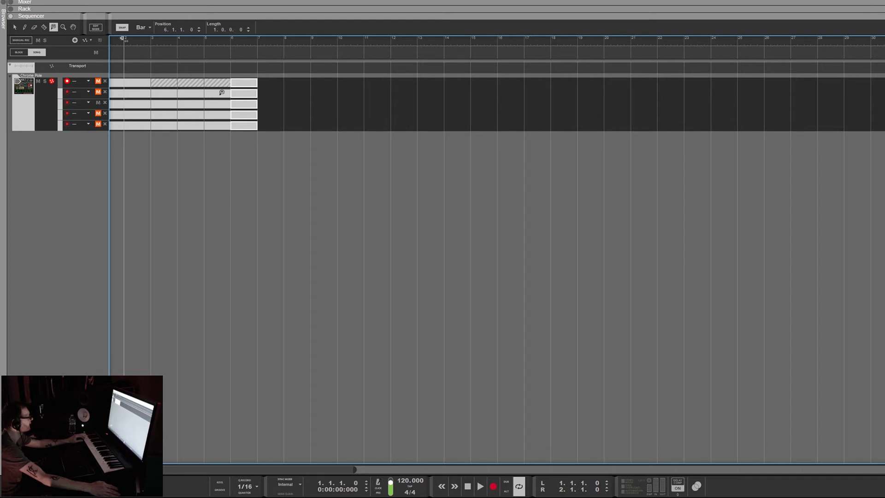
left_click(136, 101)
left_click(188, 113)
left_click(239, 114)
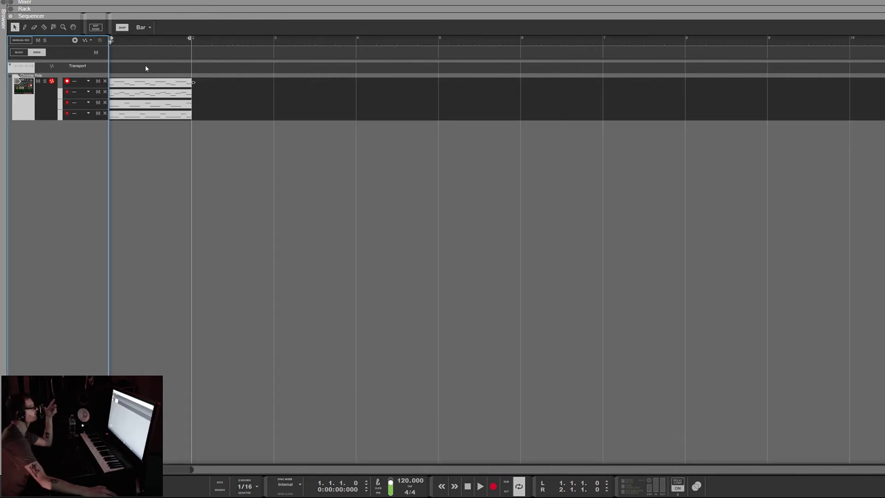
- Mute the bottom lane and another lower lane, then start the loop playing
left_click(97, 113)
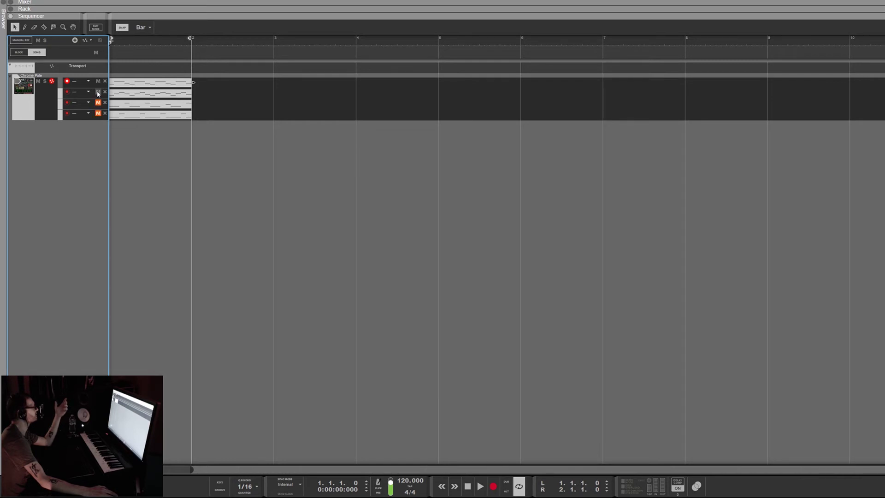
left_click(97, 92)
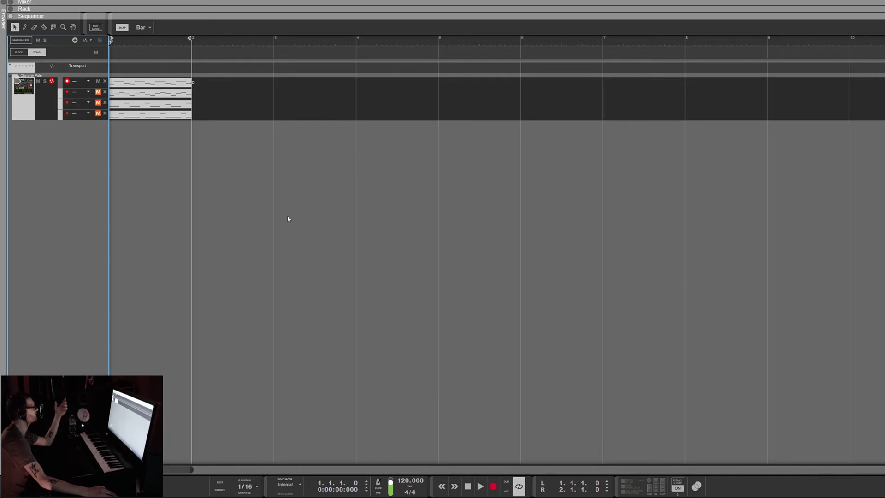
left_click(480, 487)
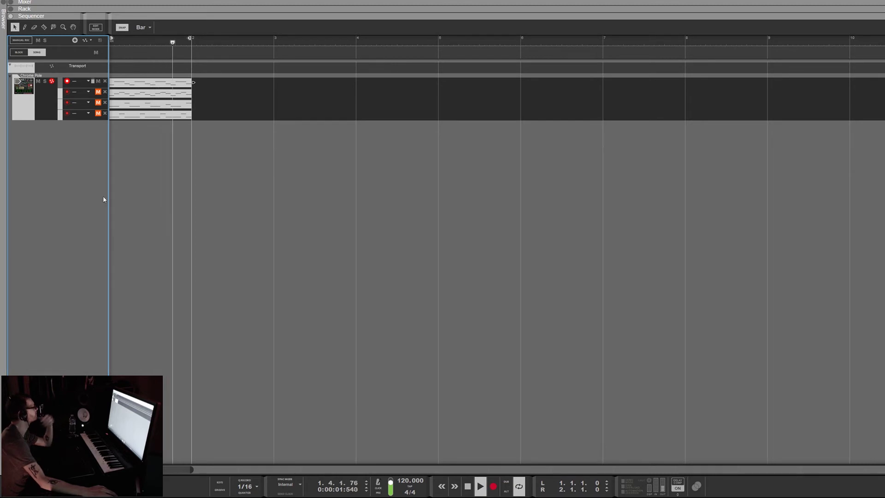
- Mute the top lane, then let lanes 2, 3 and the bottom lane sound alone in turn
left_click(98, 82)
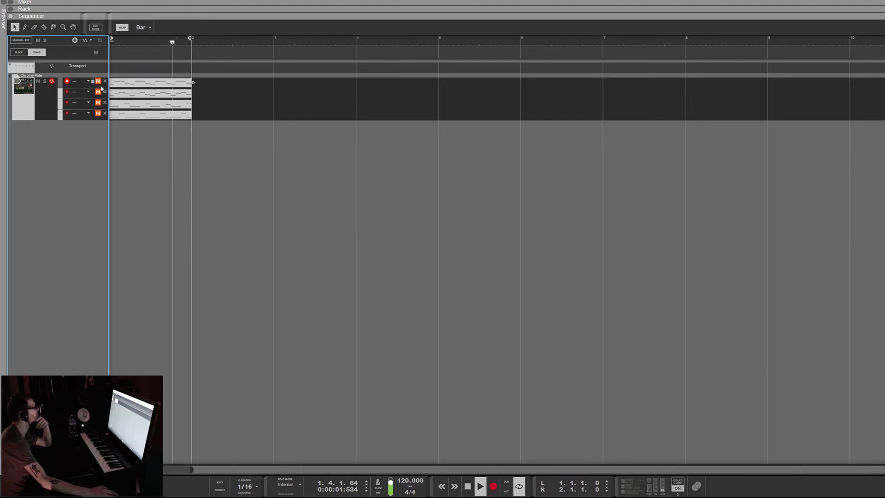
left_click(99, 92)
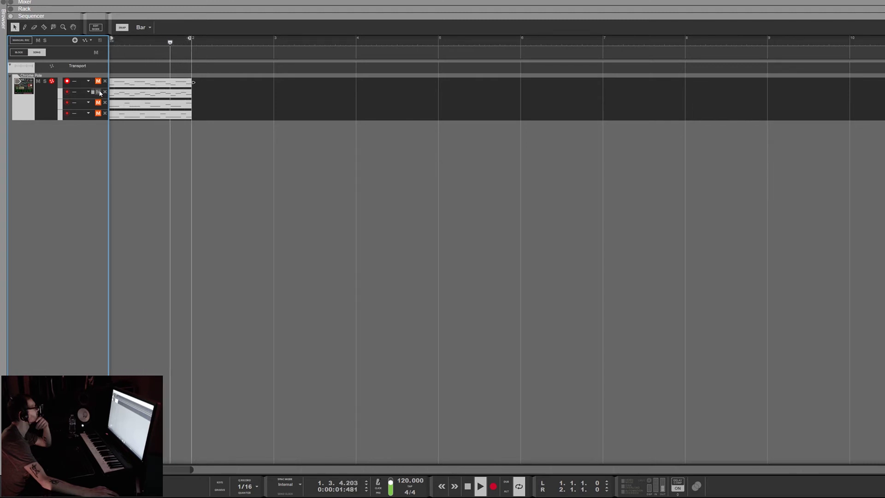
left_click(98, 92)
left_click(98, 103)
left_click(97, 102)
left_click(98, 113)
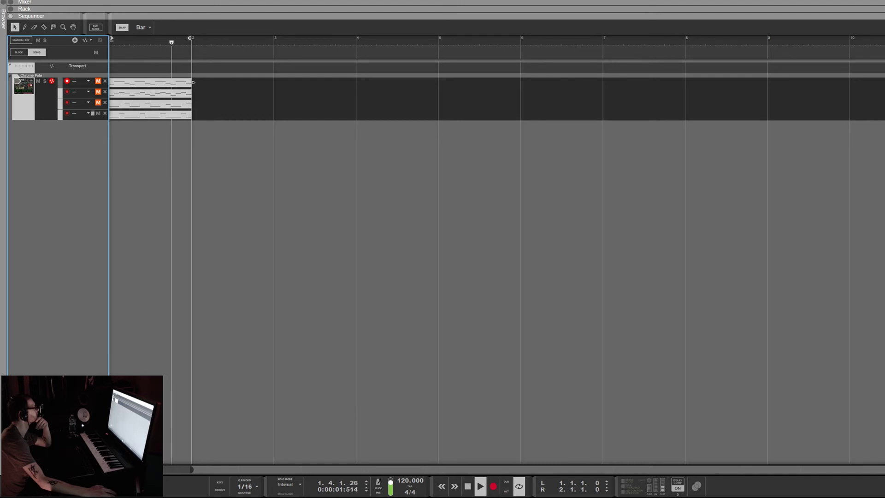
- Enlarge the lanes, select all lane clips and zoom to fit them
scroll(142, 208, "up", 3)
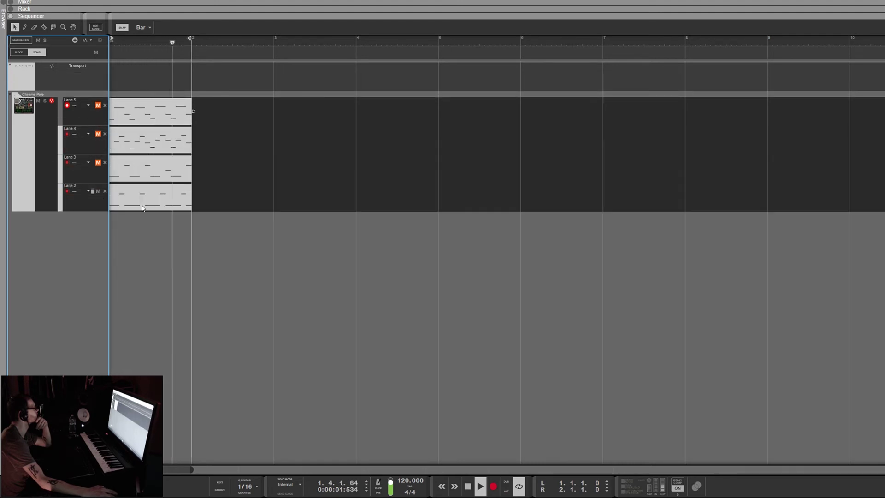
left_click(166, 213)
key("ctrl+a")
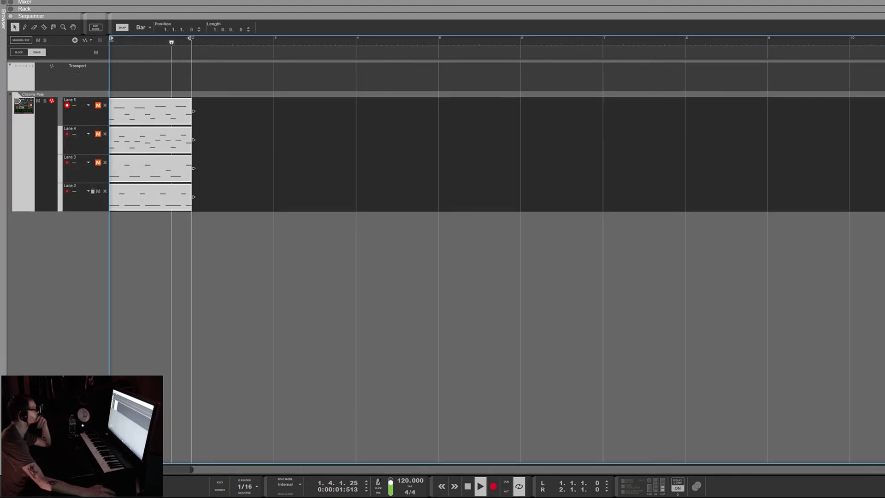
key("z")
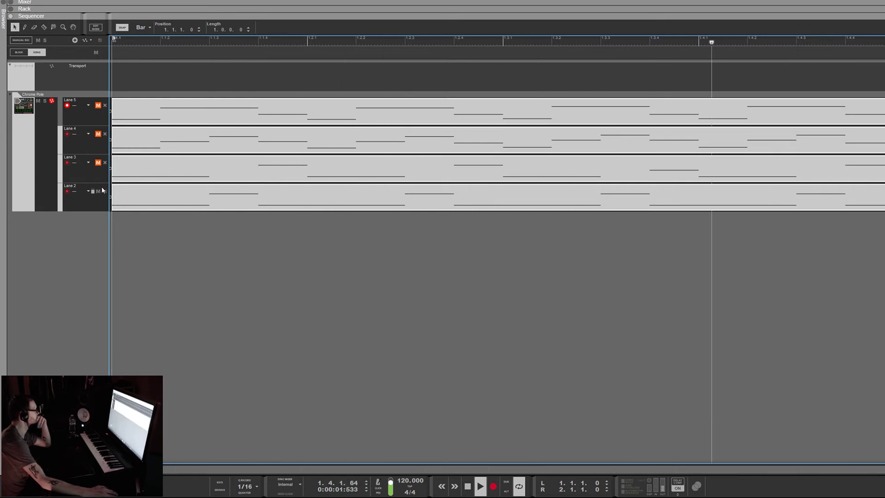
- Unmute Lane 3 and Lane 5, then zoom out to show bars 1–15
left_click(97, 162)
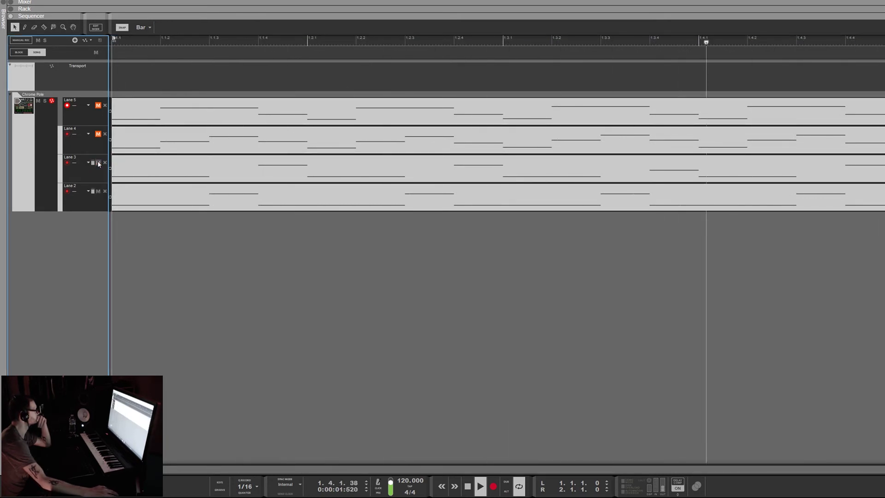
left_click(98, 105)
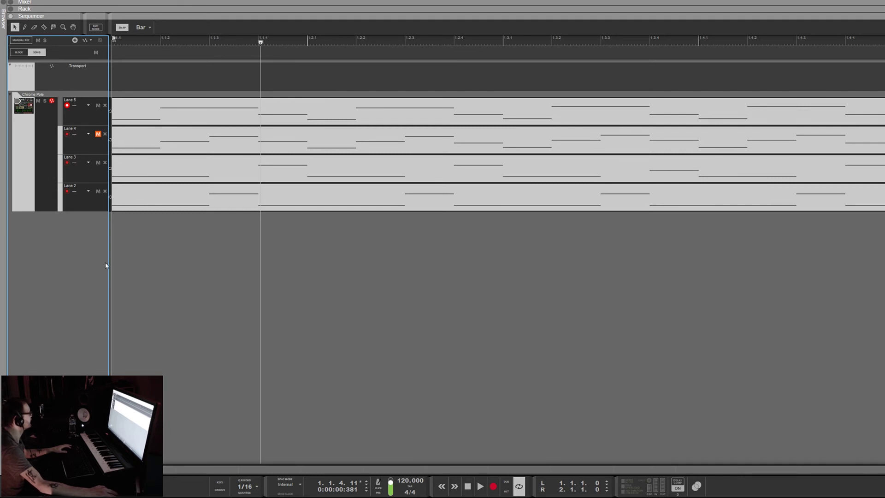
key("h")
key("h")
key("h")
key("h")
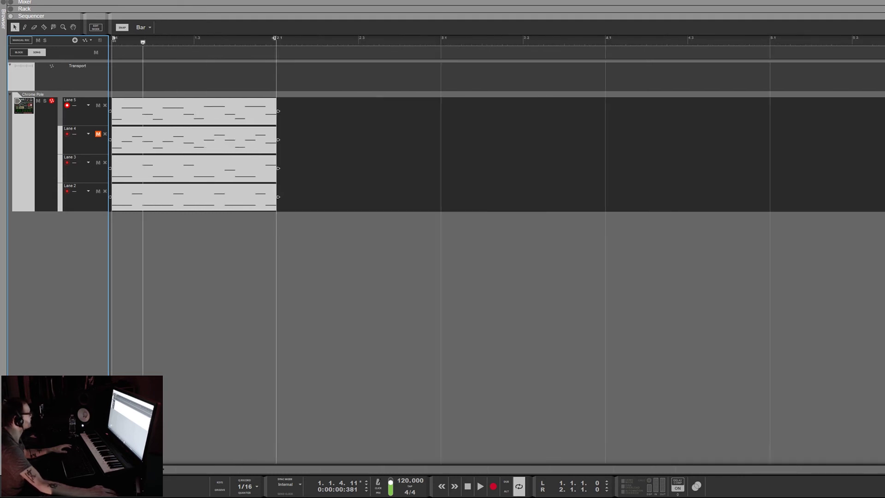